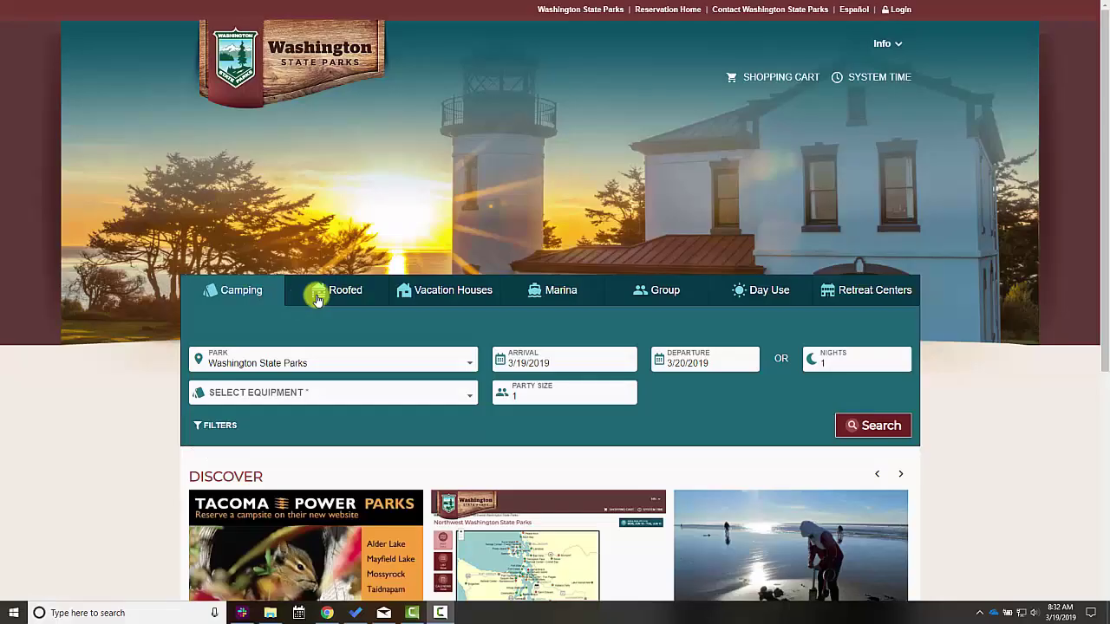
Show the Vacation Houses search form by way of the Roofed tab
left_click(315, 290)
left_click(458, 288)
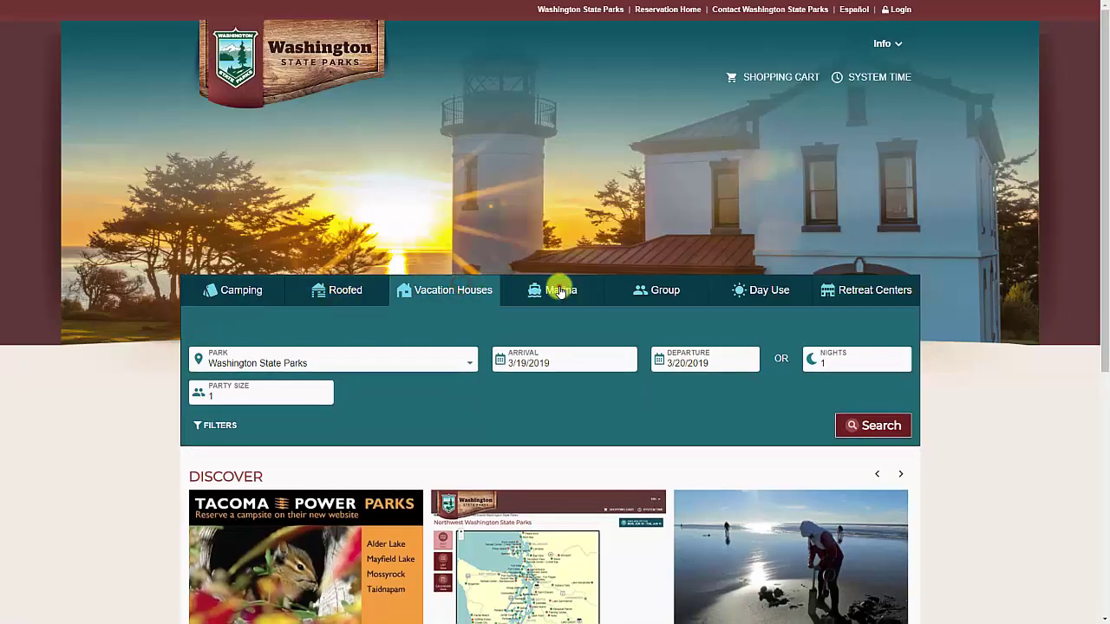
Look through the Marina, Group, Day Use and Retreat Centers tabs, then return to Camping
left_click(560, 291)
left_click(651, 289)
left_click(760, 292)
left_click(834, 302)
left_click(256, 293)
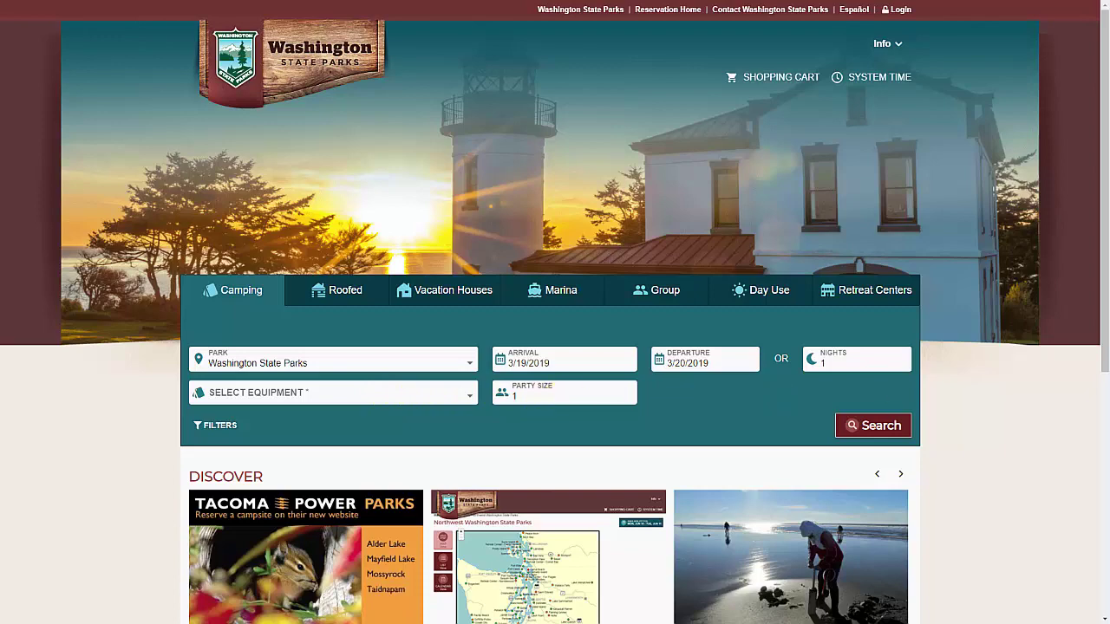
Filter the Camping search to Electric Hook-ups service type and hide the filters
scroll(213, 329, "down", 1)
left_click(217, 306)
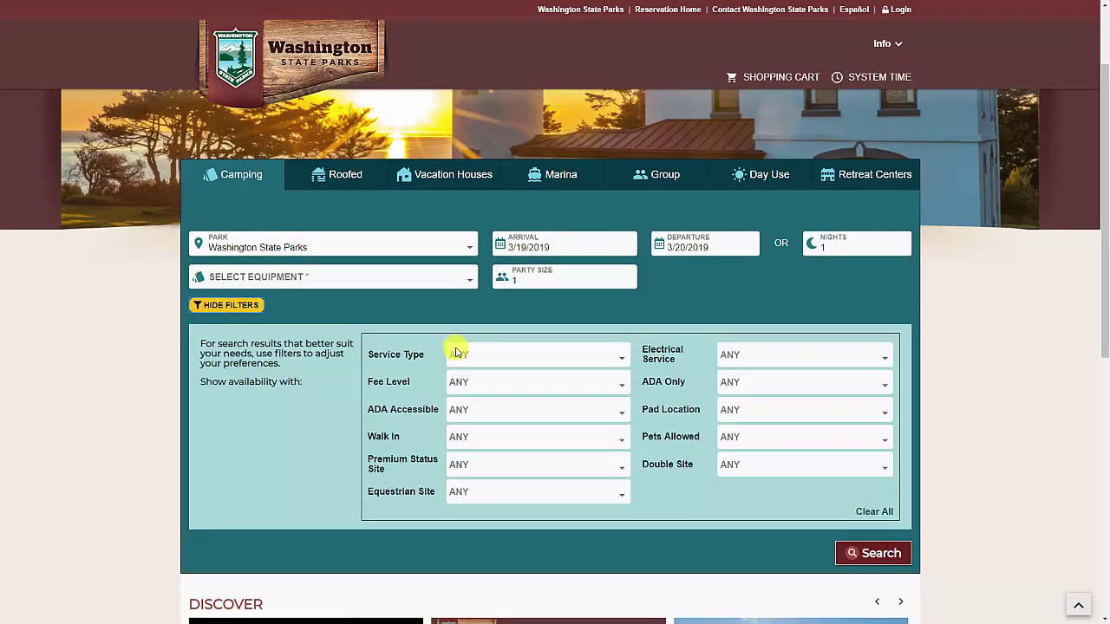
left_click(455, 352)
scroll(499, 407, "down", 3)
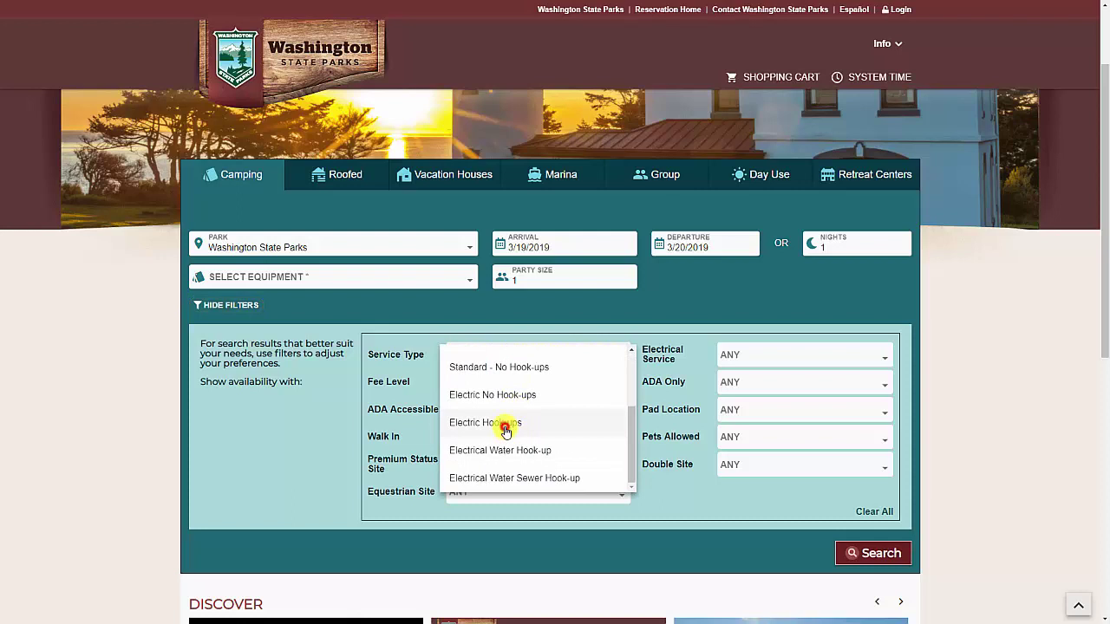
left_click(506, 425)
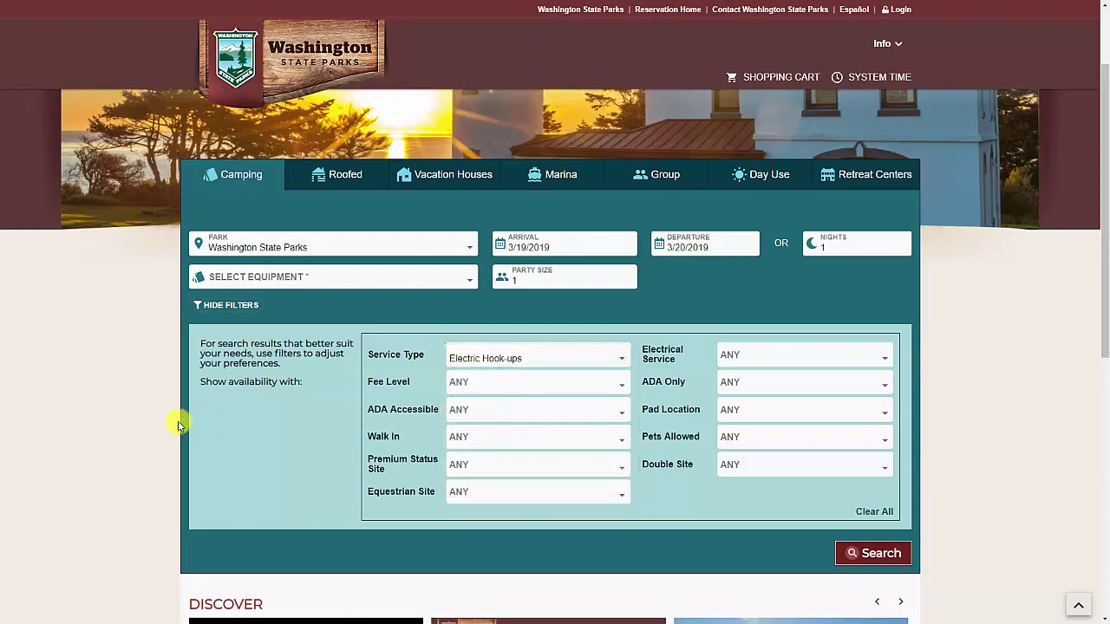
left_click(218, 305)
scroll(151, 319, "down", 2)
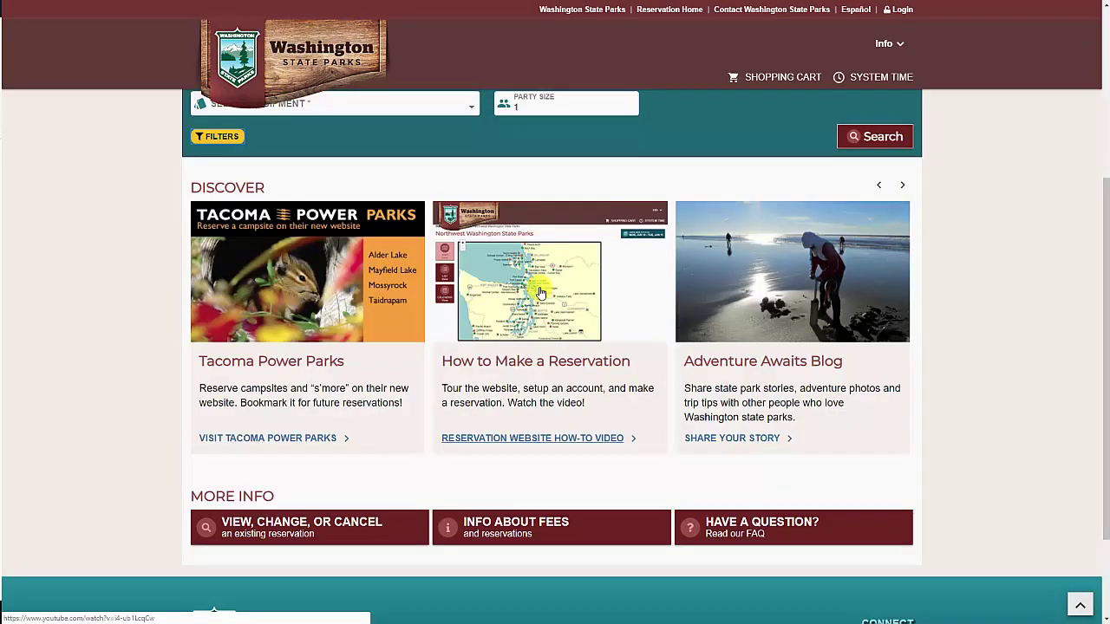
View the current system time in its popup, close it, and go to Login
scroll(260, 408, "down", 2)
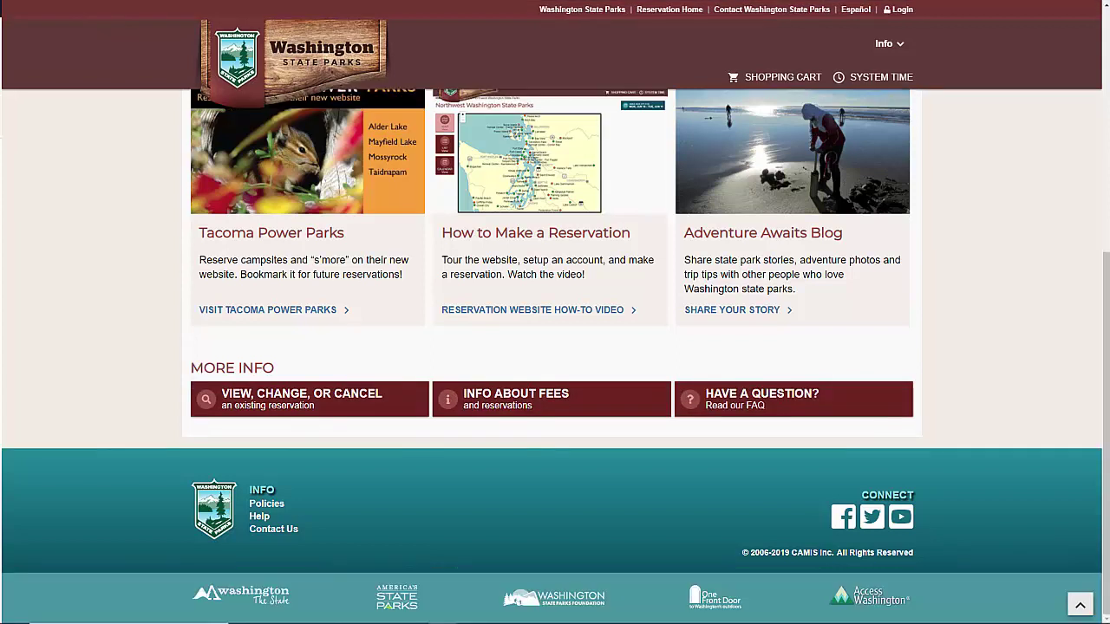
scroll(985, 404, "up", 5)
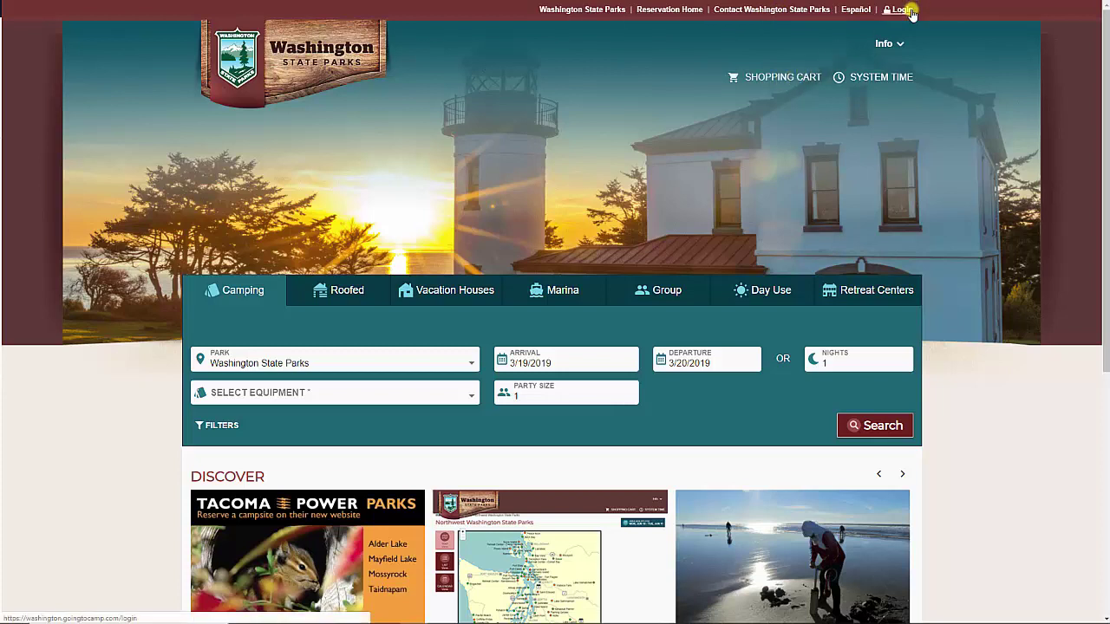
left_click(877, 79)
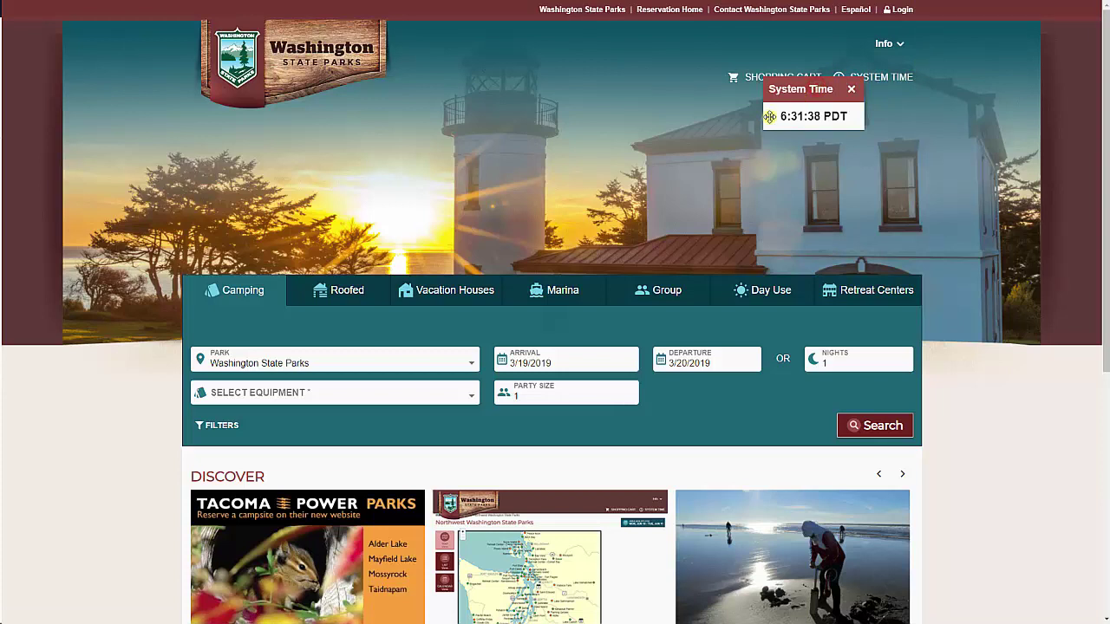
left_click_drag(768, 116, 717, 151)
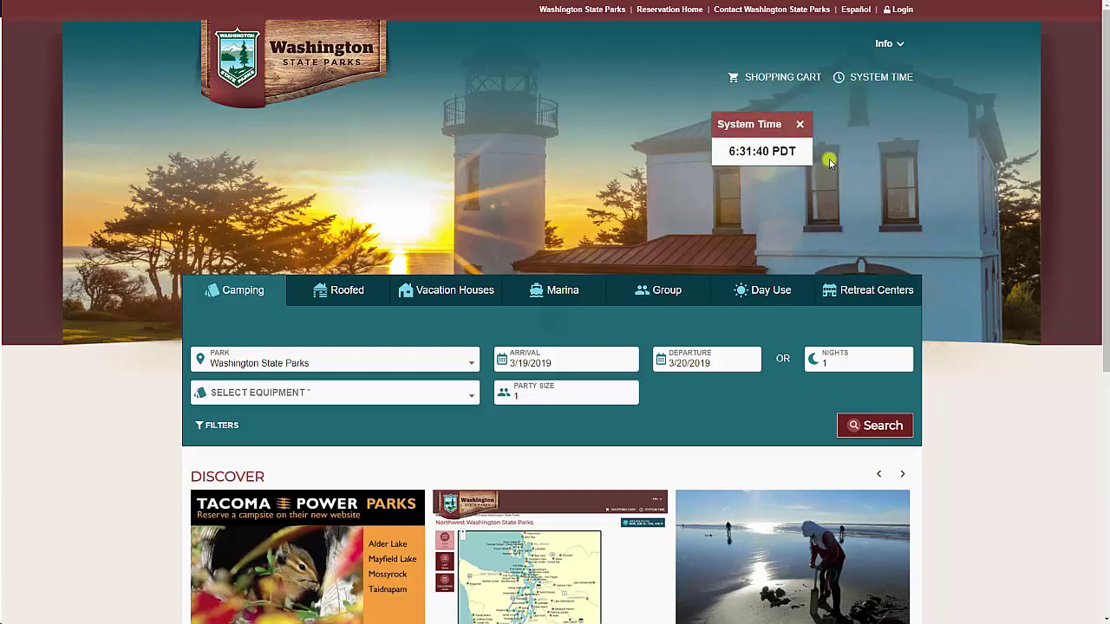
left_click(958, 57)
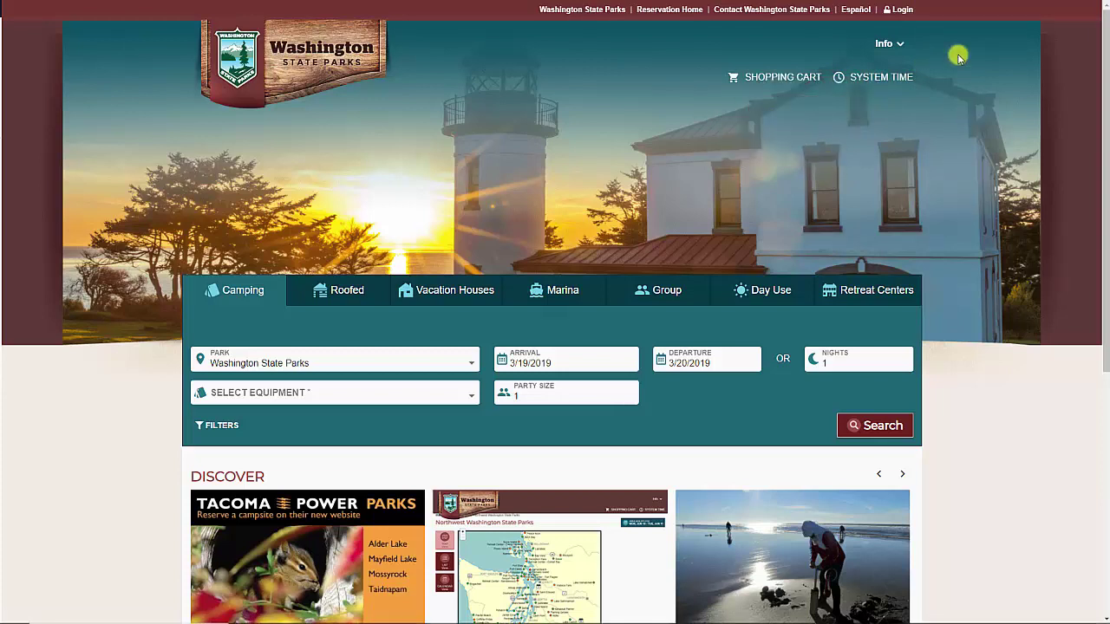
left_click(898, 9)
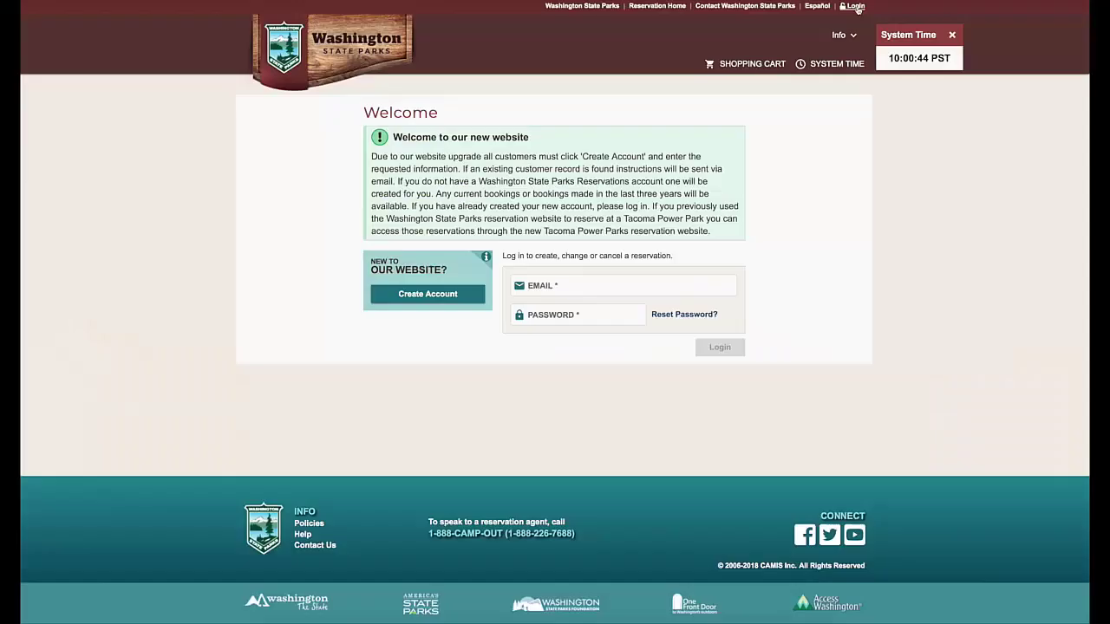
Start a new account by submitting the user's e-mail address
left_click(426, 294)
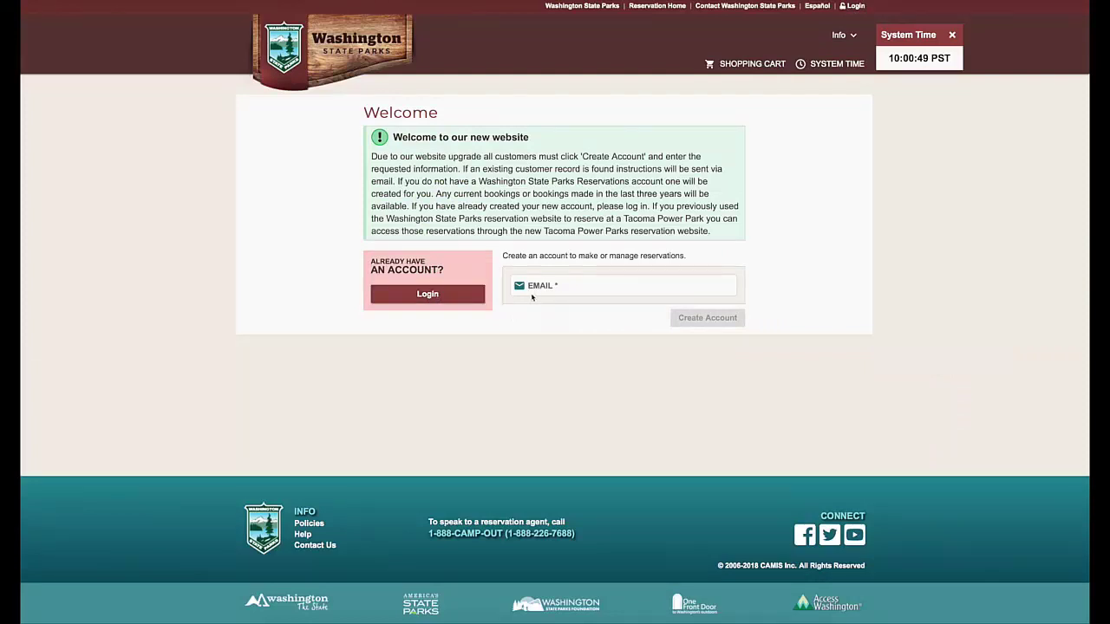
left_click(573, 289)
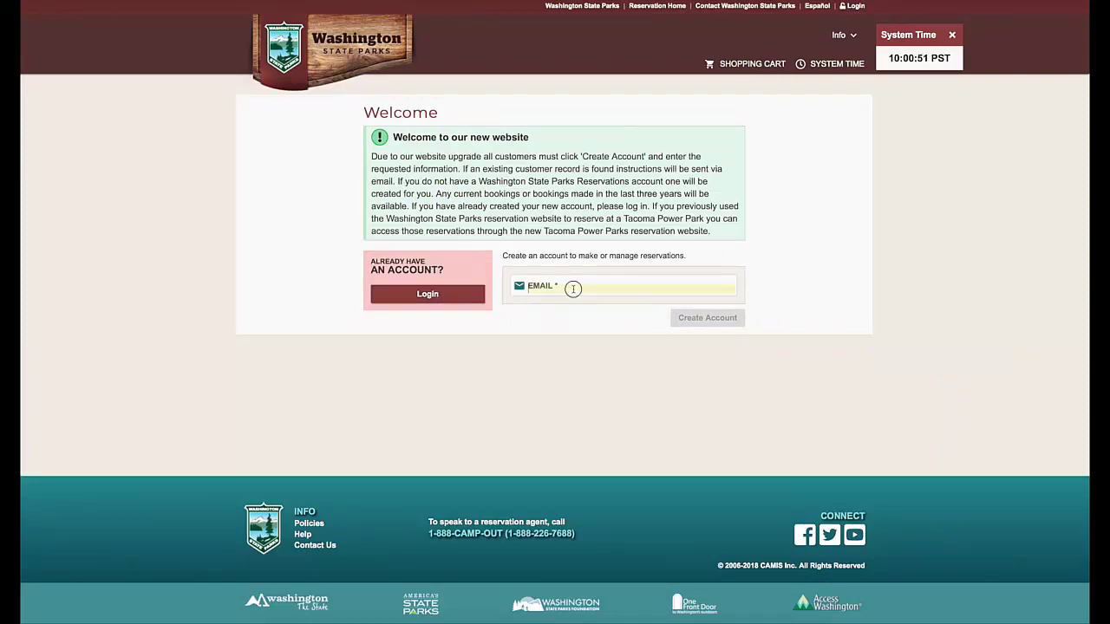
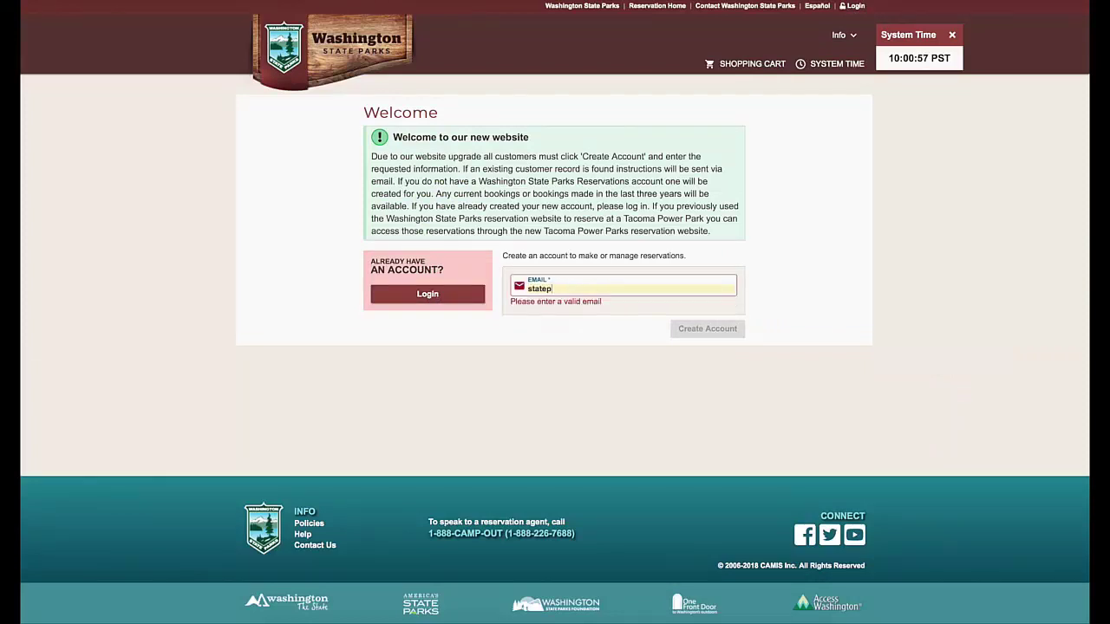
key("Return")
Fill in the registrant's name, phone, street address and zip code, with country USA
left_click(569, 234)
key("Tab")
key("Tab")
type("2061111111")
key("Tab")
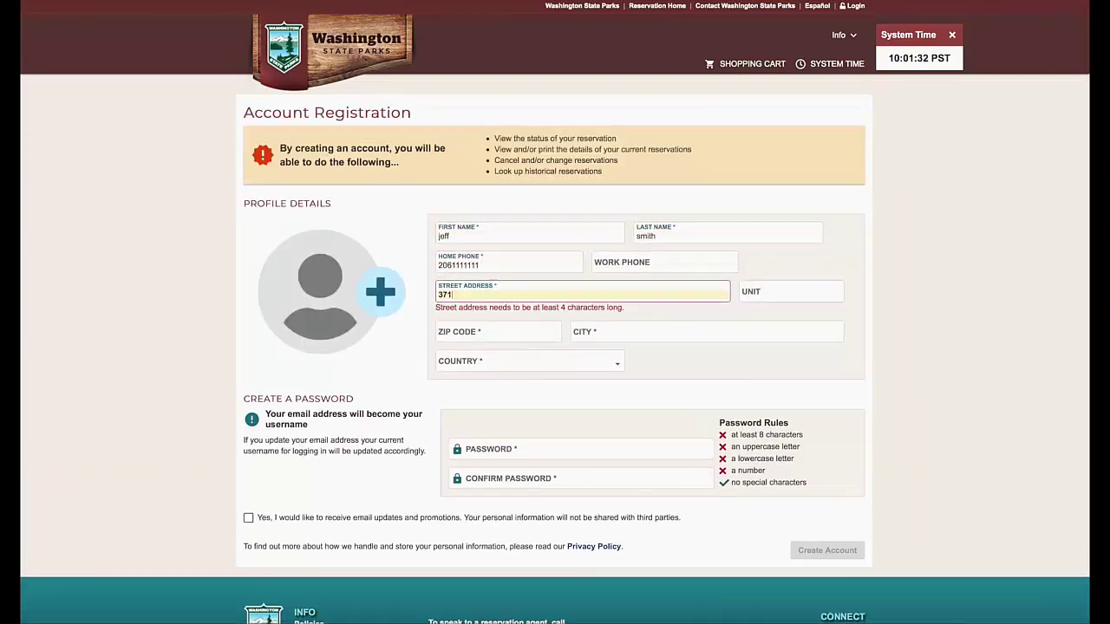
key("Tab")
type("98390")
key("Tab")
key("Tab")
type("usa")
key("Tab")
key("Tab")
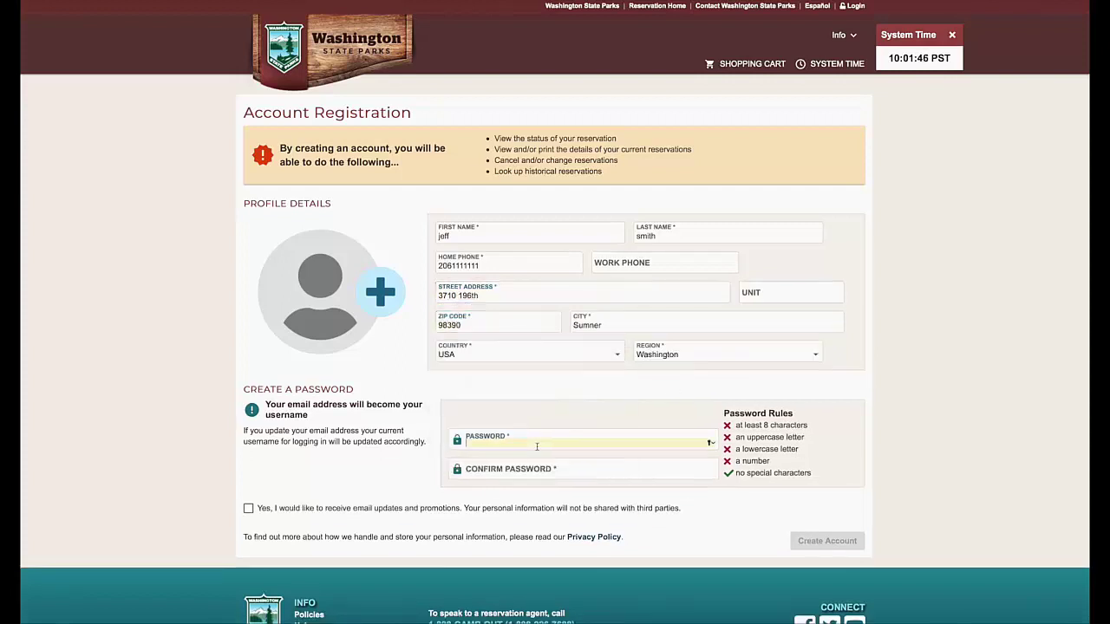
Set and confirm the account password, then open Update Account from the welcome e-mail
left_click(482, 448)
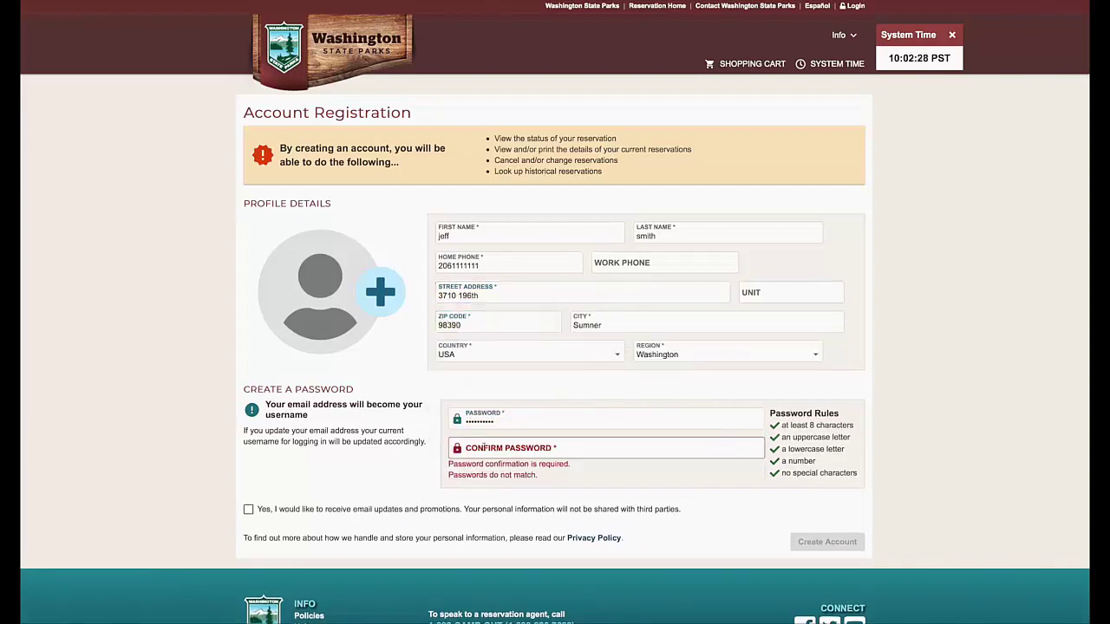
left_click(475, 448)
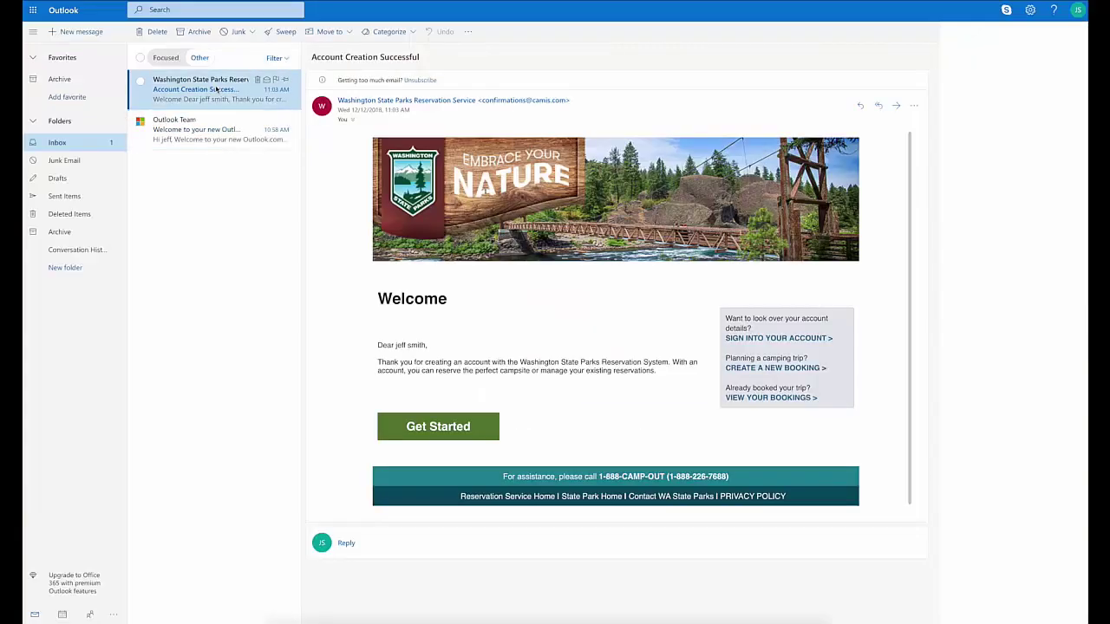
left_click(434, 426)
left_click(299, 229)
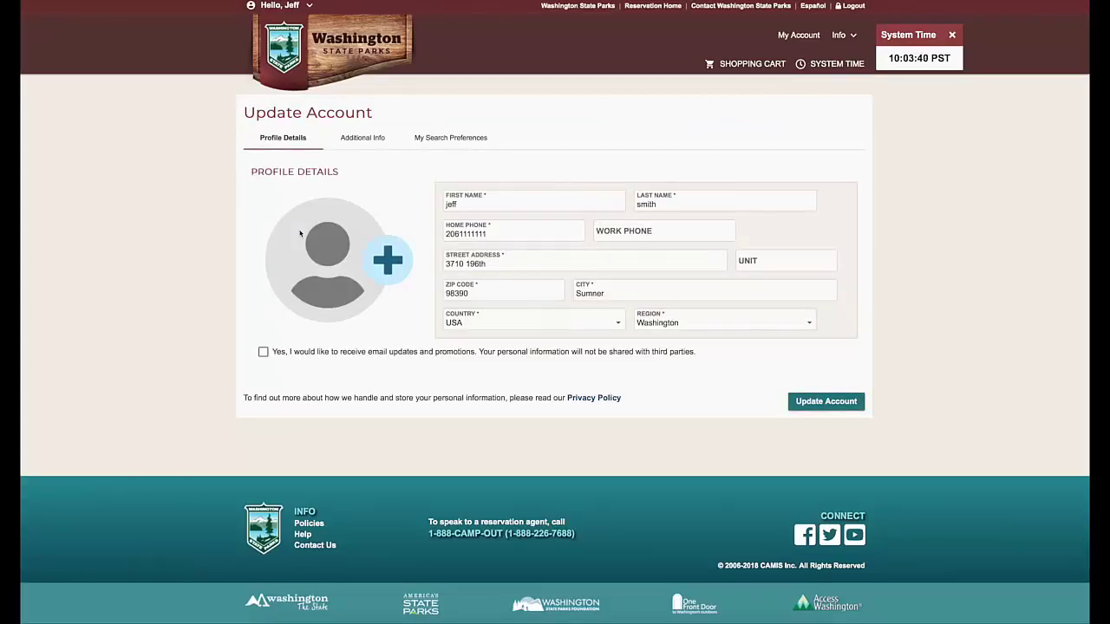
Review vehicle details and search preferences, set preferred equipment to Tents, and return to the dashboard
left_click(359, 141)
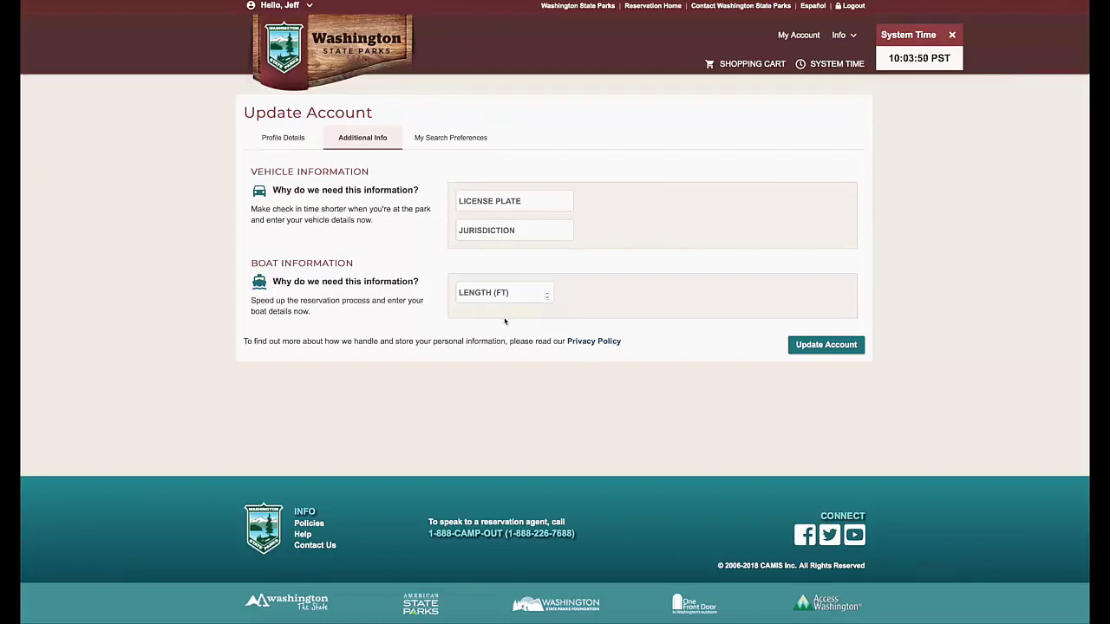
left_click(436, 140)
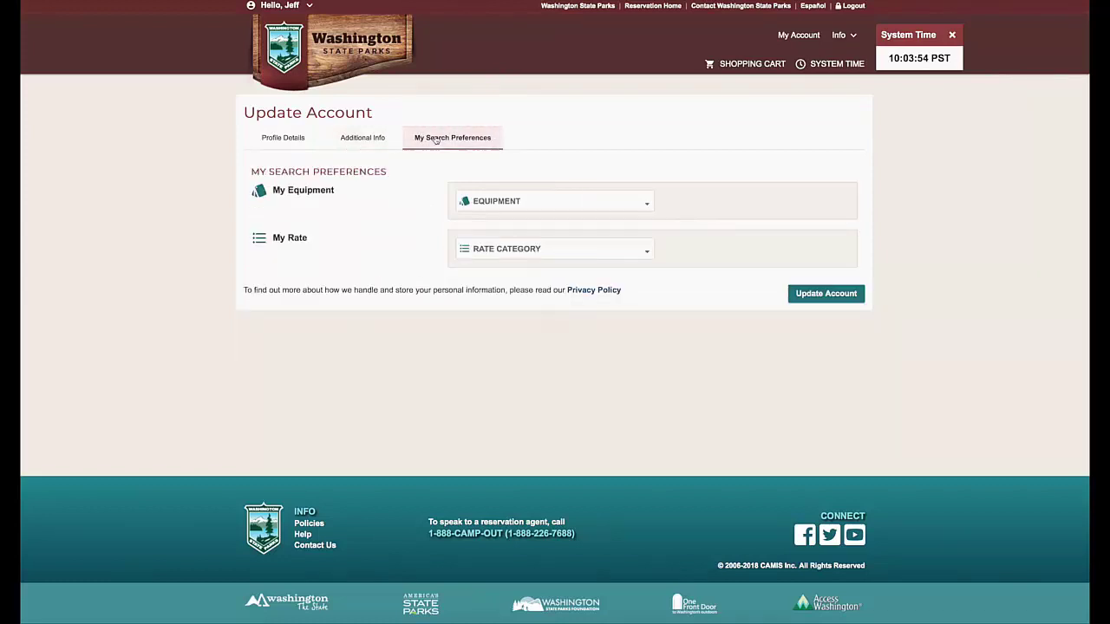
left_click(646, 201)
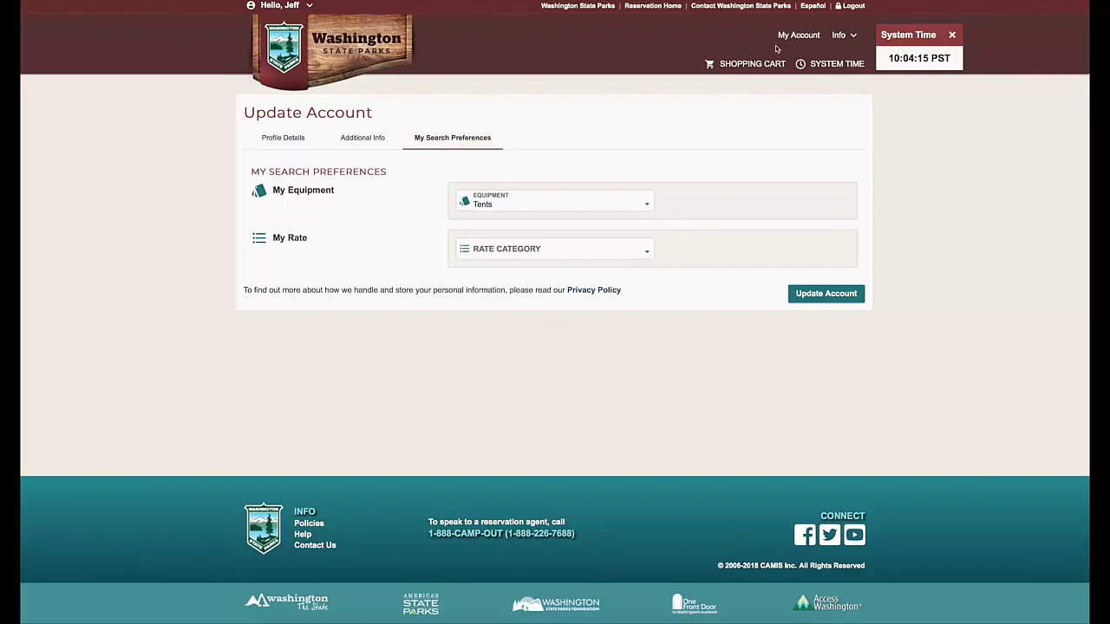
left_click(798, 36)
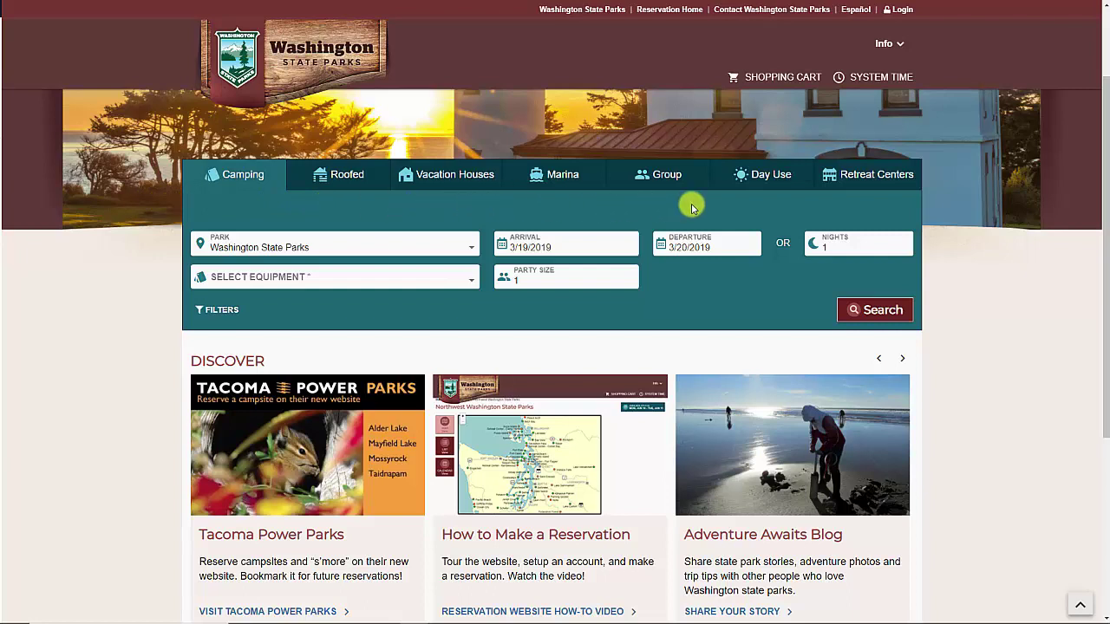
Search Roofed sites arriving December 18, 2019 for a party of 4
left_click(343, 185)
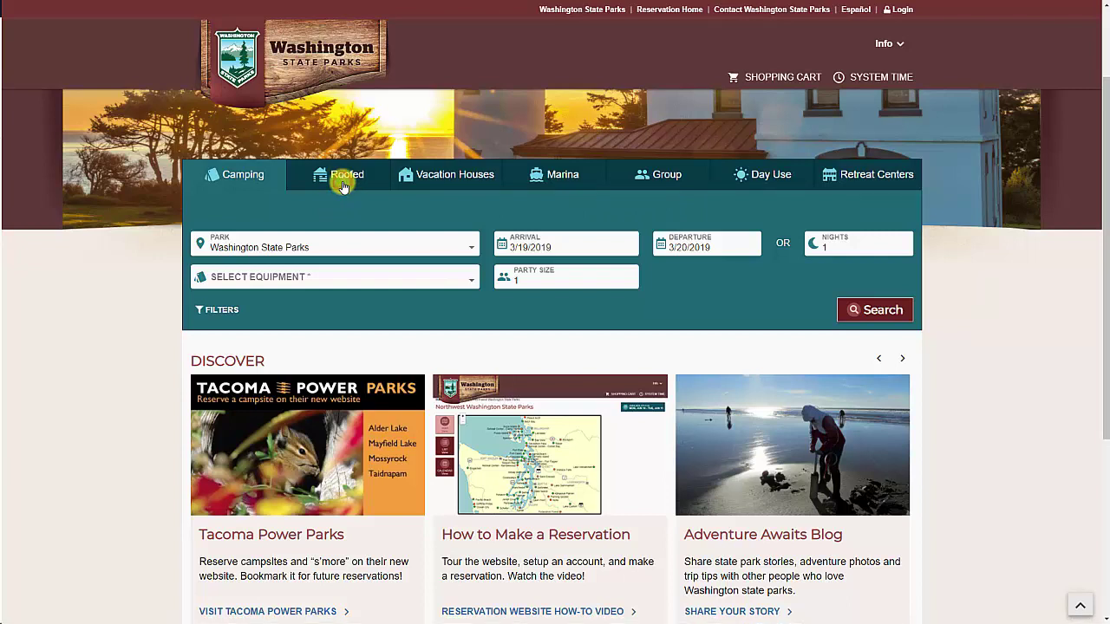
left_click(554, 246)
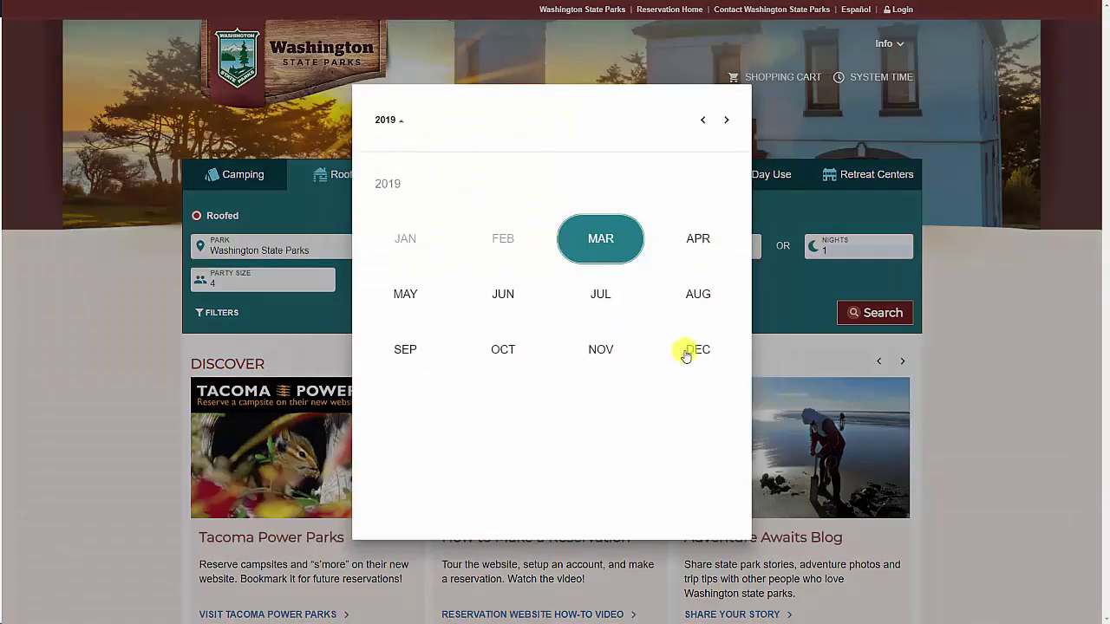
left_click(701, 354)
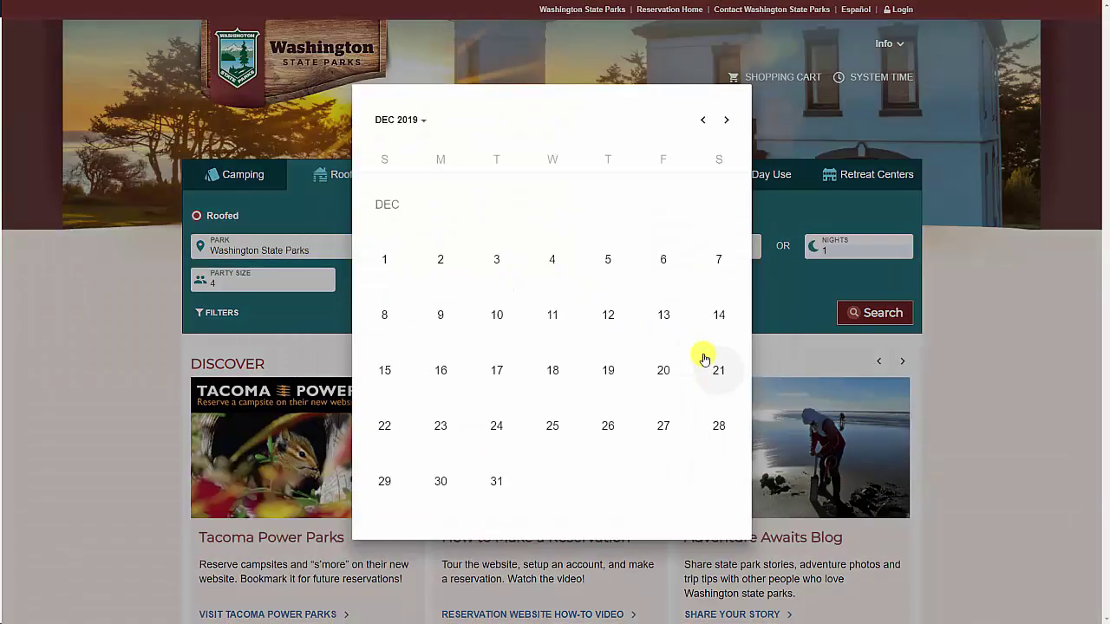
left_click(554, 369)
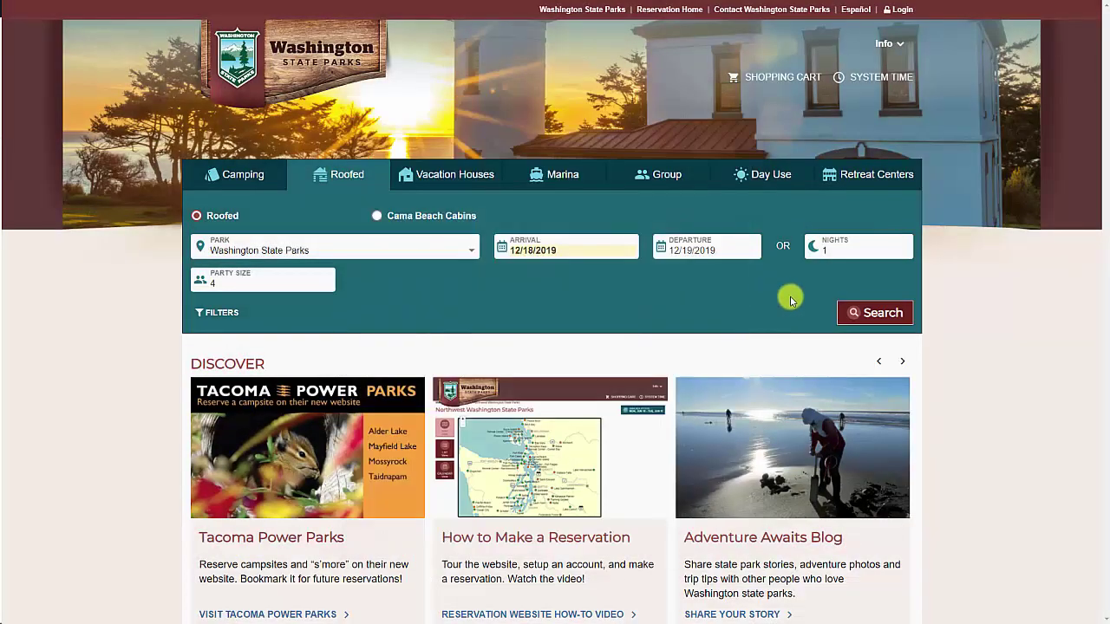
left_click(876, 314)
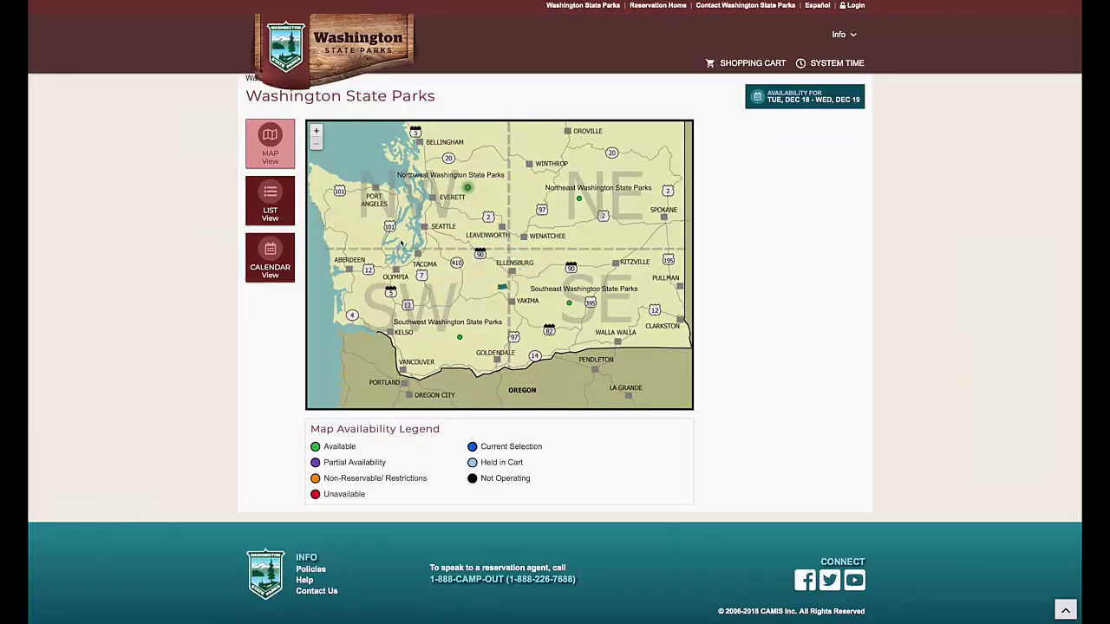
Drill into Northwest Washington, then Belfair park, then its Main Loop map
left_click(400, 244)
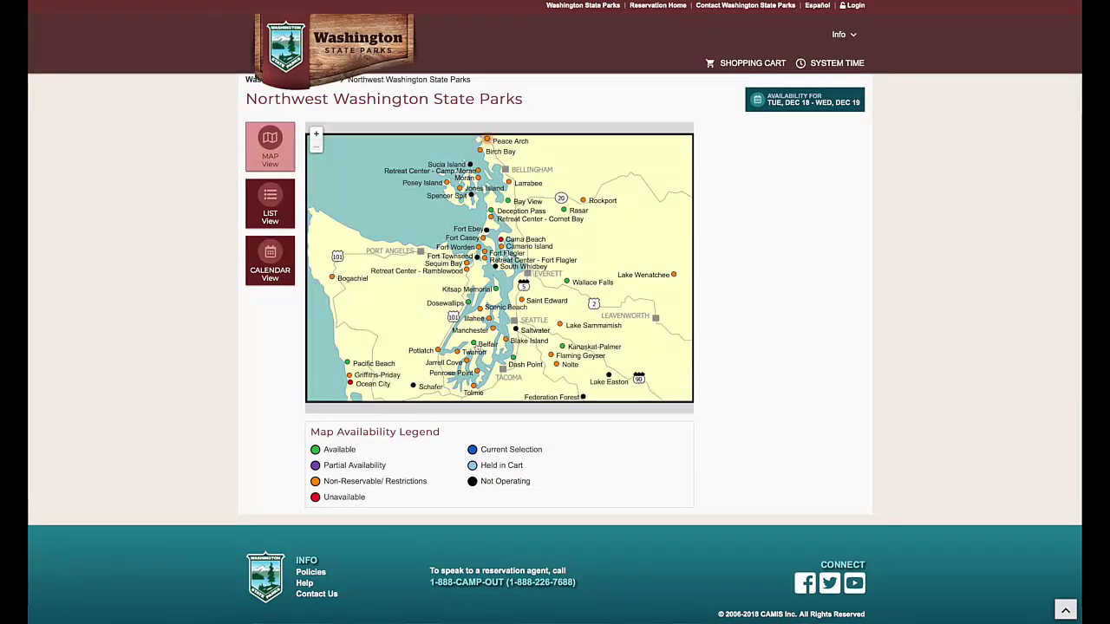
left_click(475, 345)
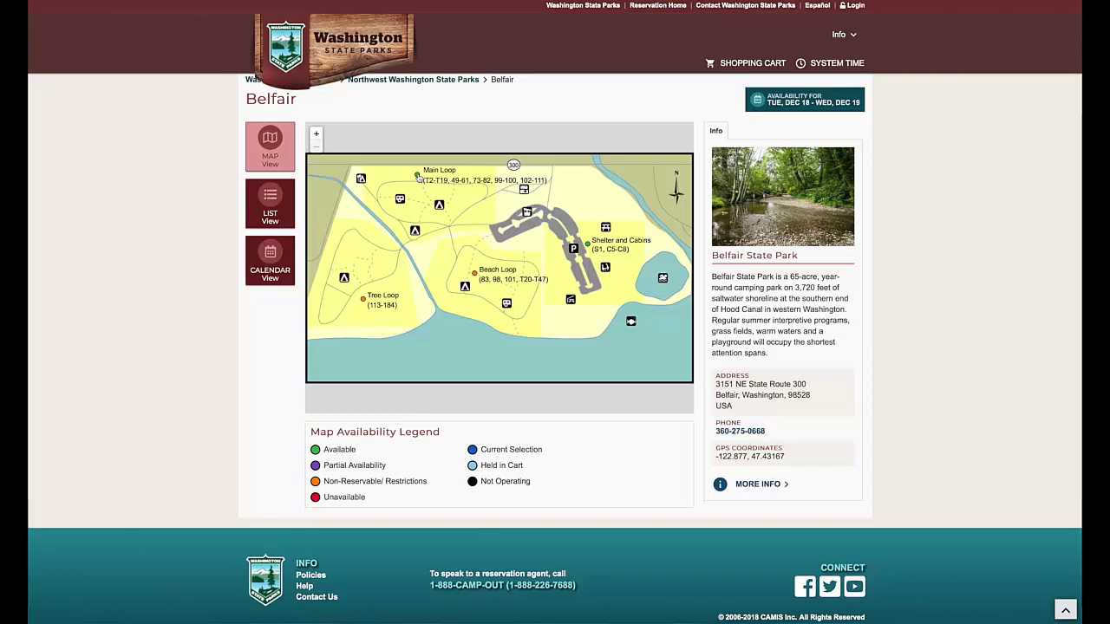
left_click(419, 176)
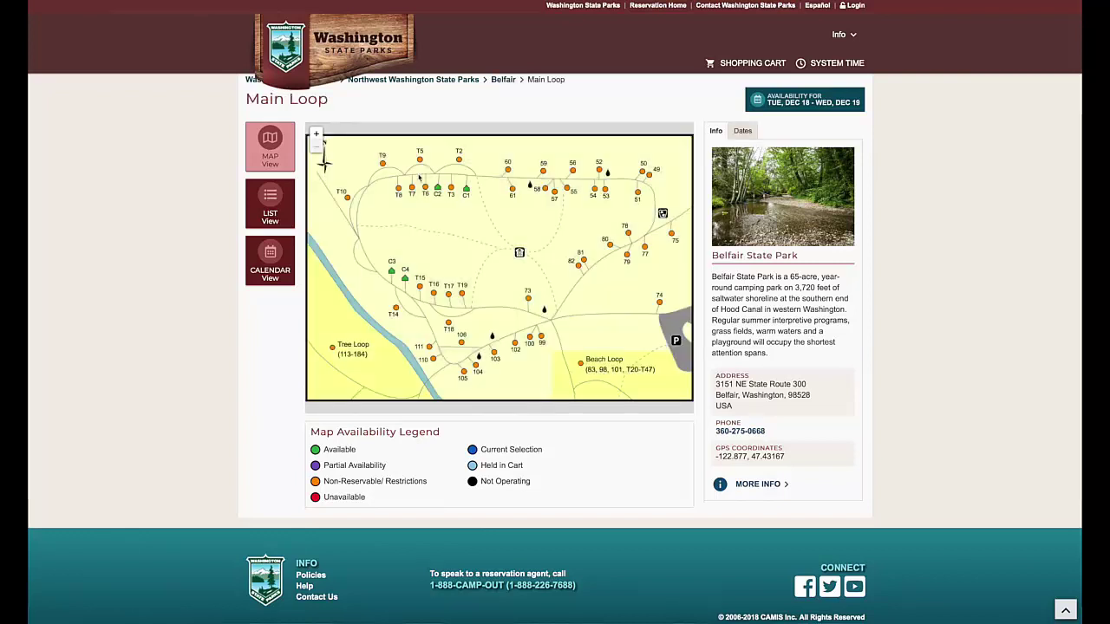
Pick a cabin on the Main Loop map and reserve it
left_click(438, 189)
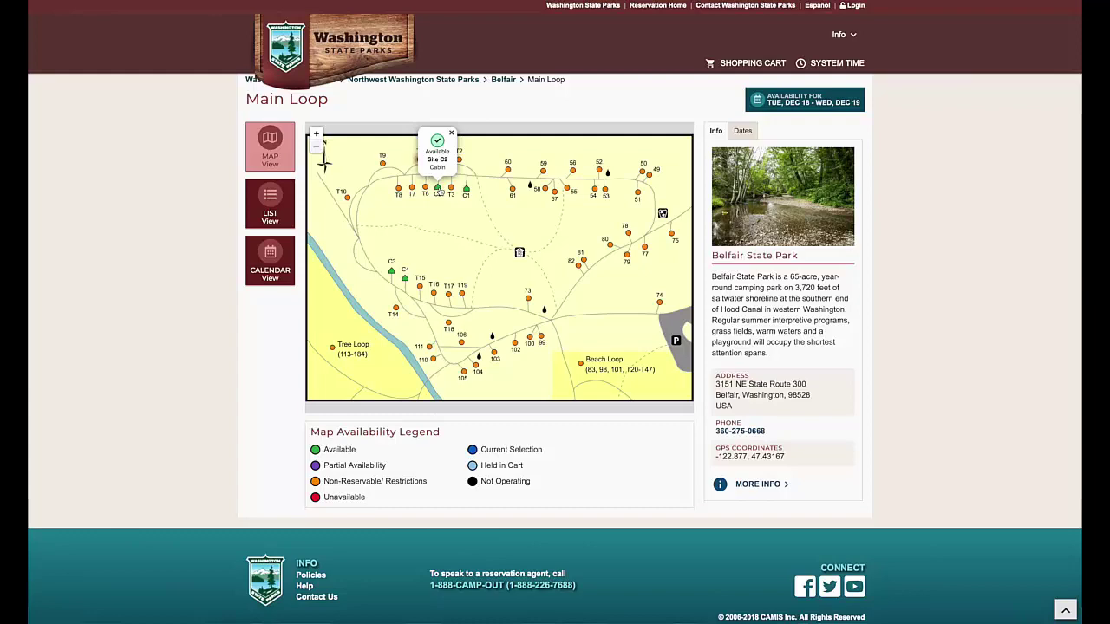
left_click(438, 190)
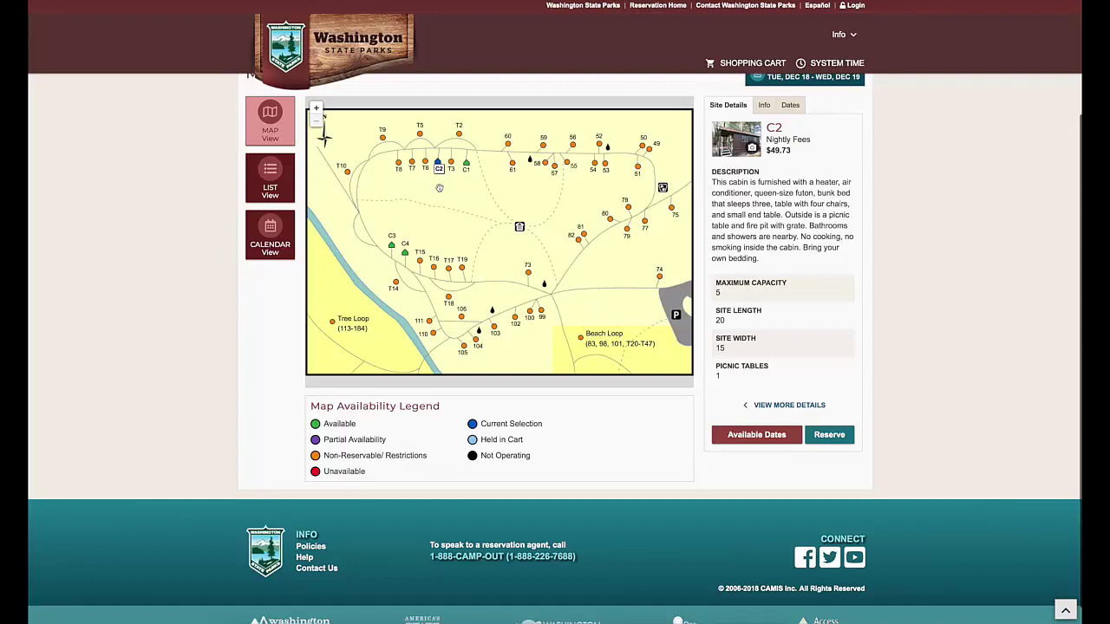
left_click(519, 226)
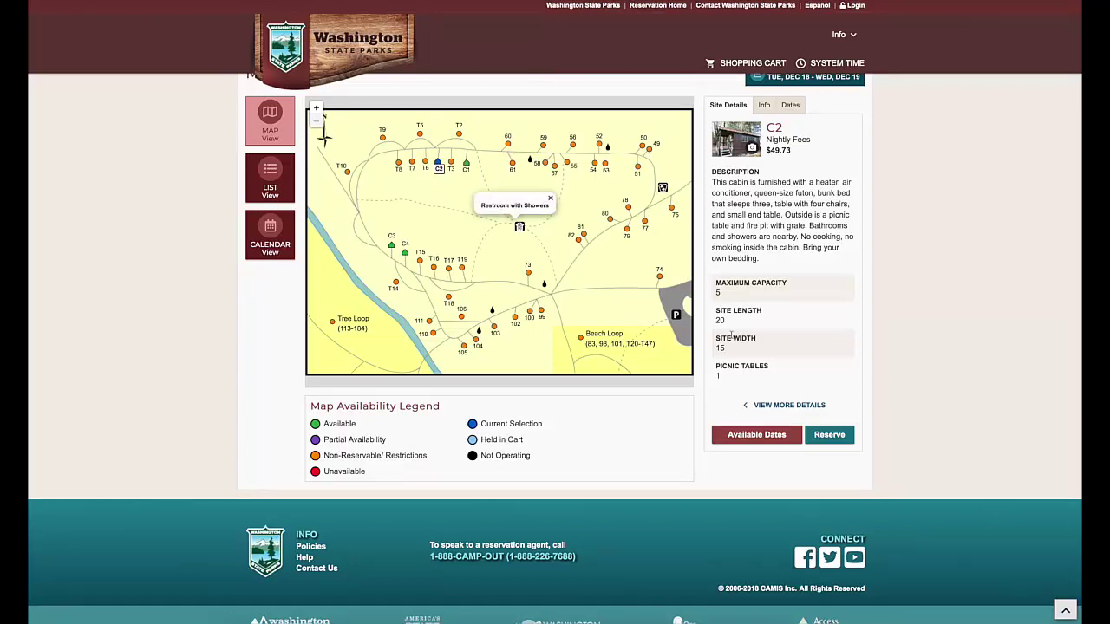
left_click(816, 436)
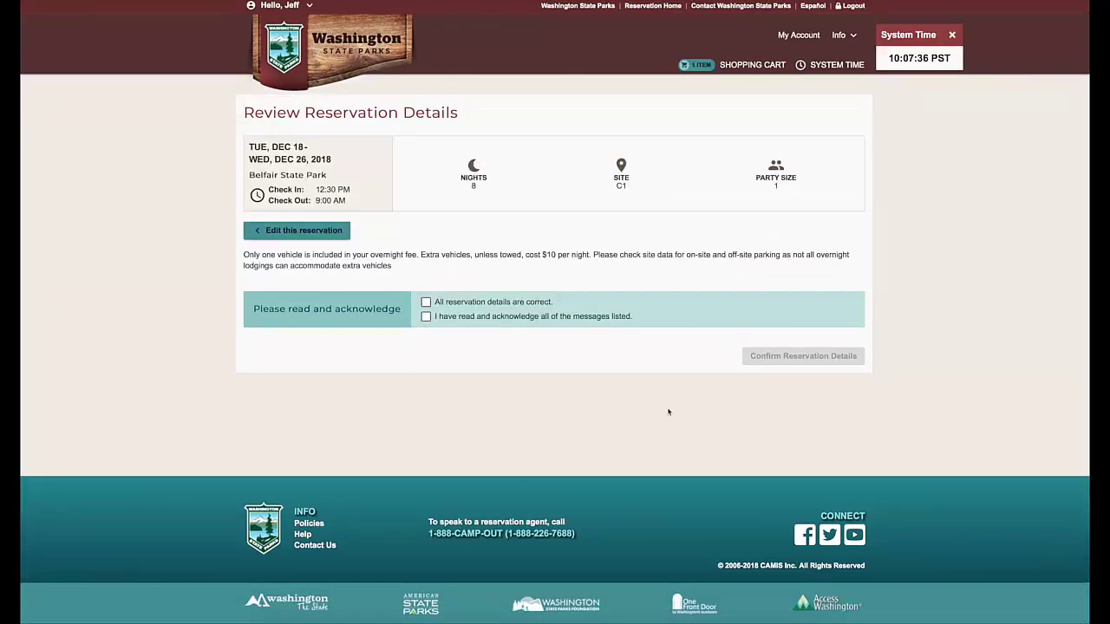
Acknowledge both reservation notices, add the stay to the cart, check out, and accept park rules
left_click(426, 301)
left_click(426, 317)
left_click(764, 357)
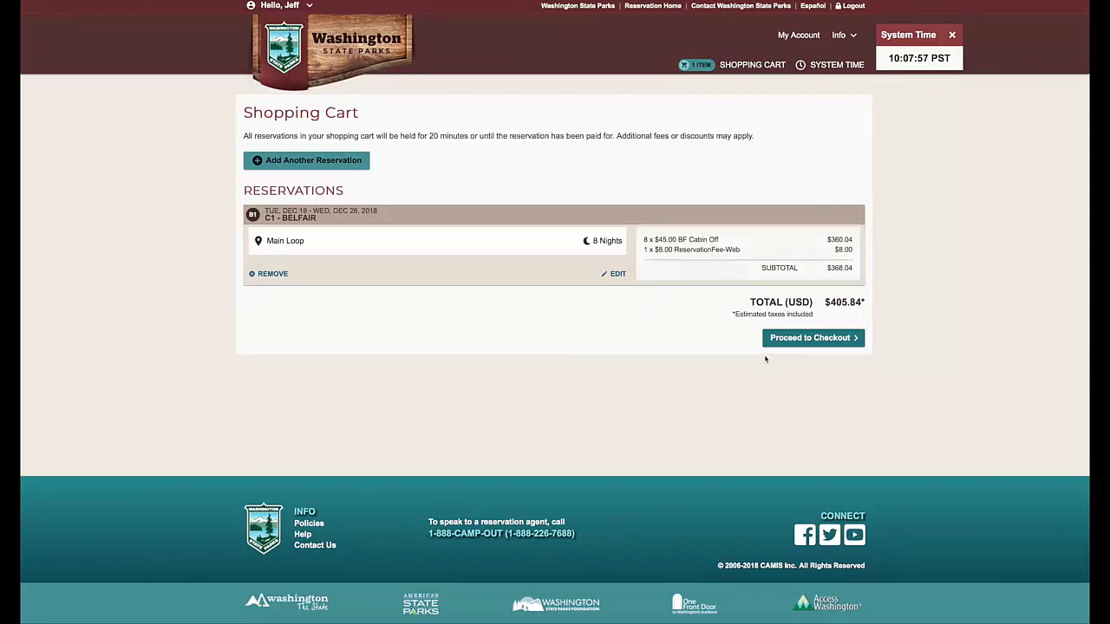
left_click(789, 340)
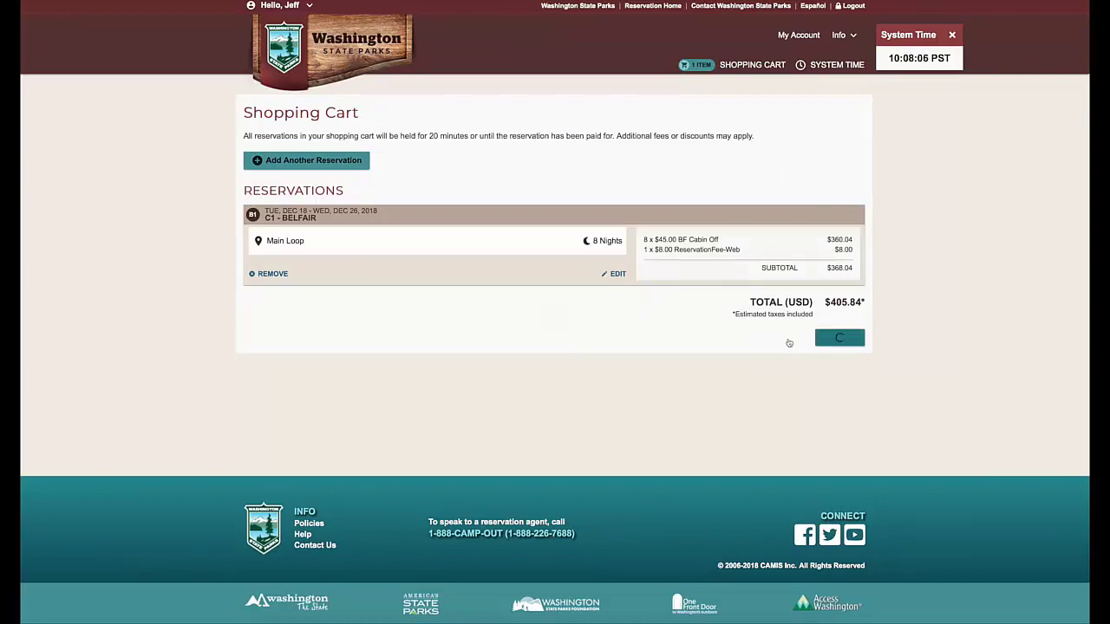
left_click(347, 218)
Accept the change and cancellation policies, then confirm account details and yourself as occupant
left_click(348, 232)
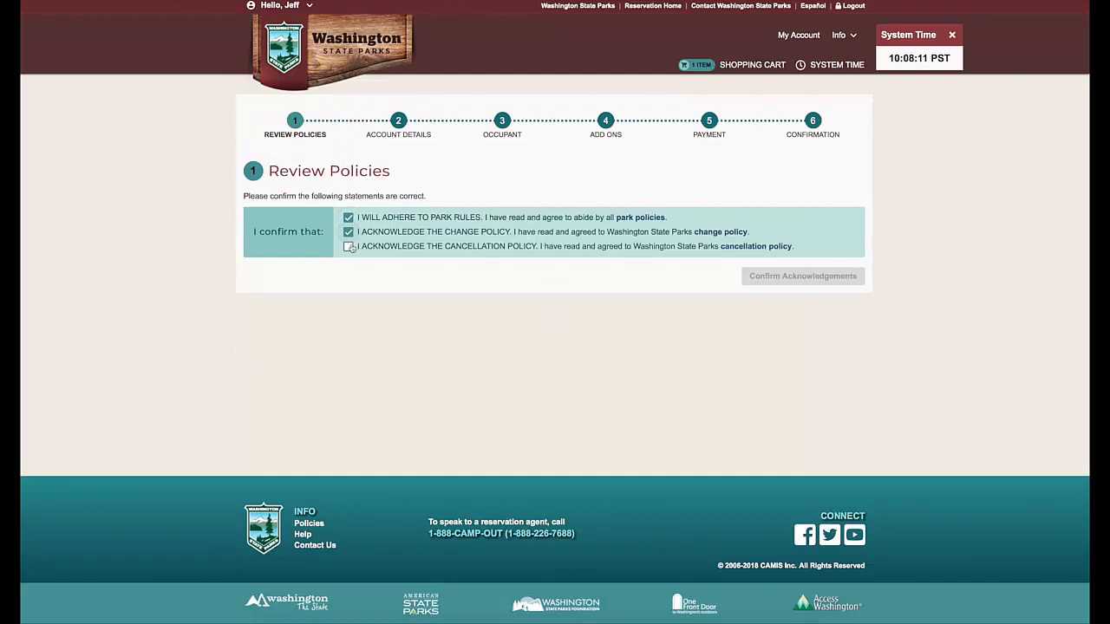
left_click(347, 247)
left_click(760, 278)
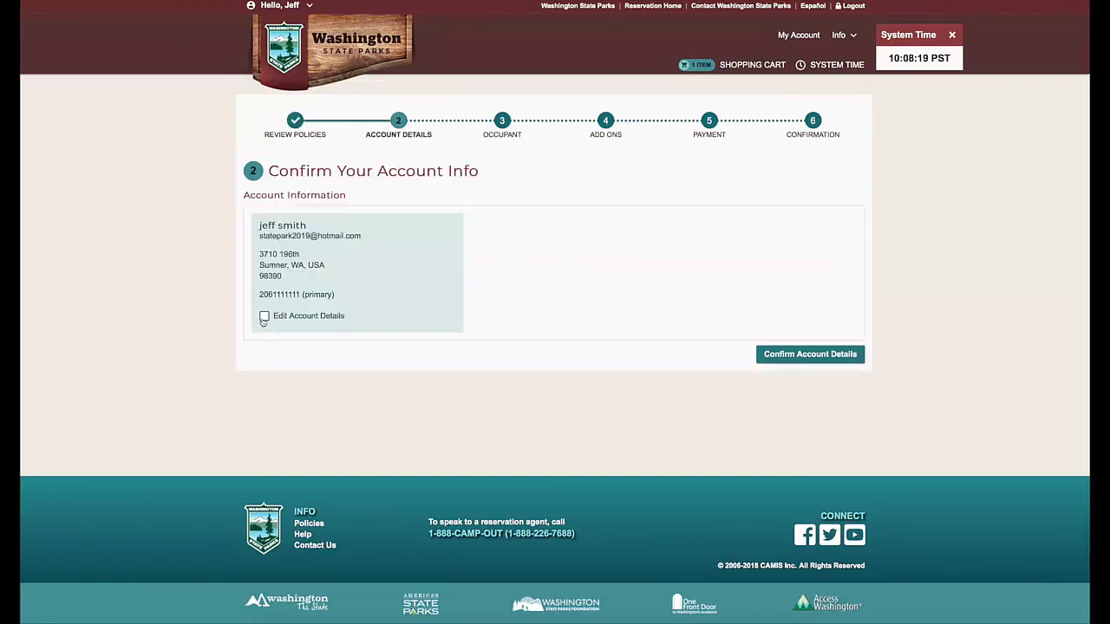
left_click(774, 359)
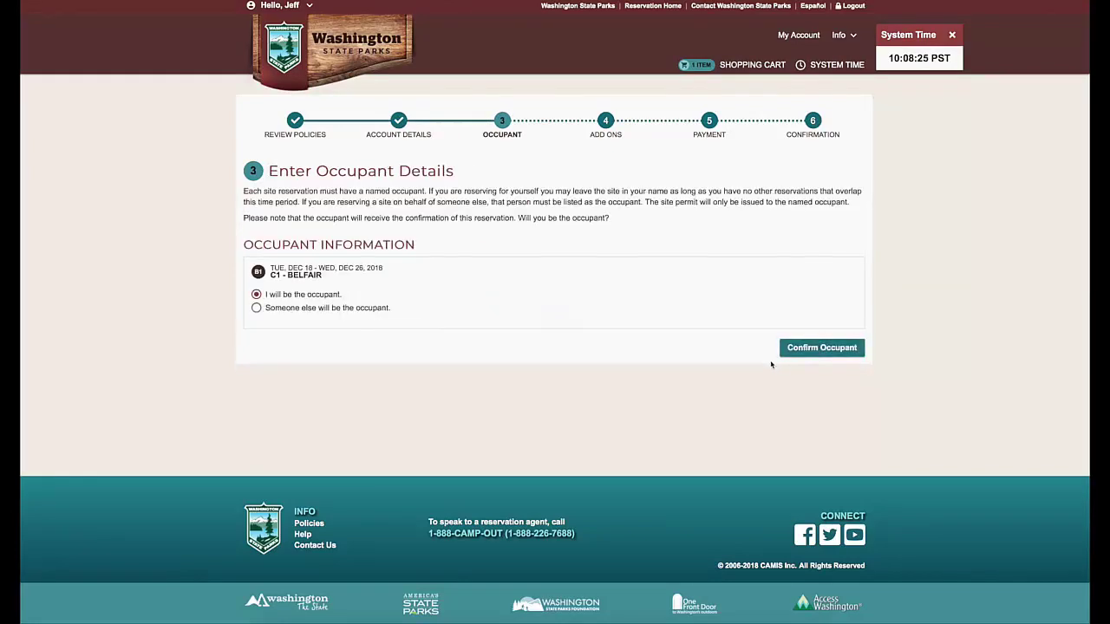
left_click(807, 351)
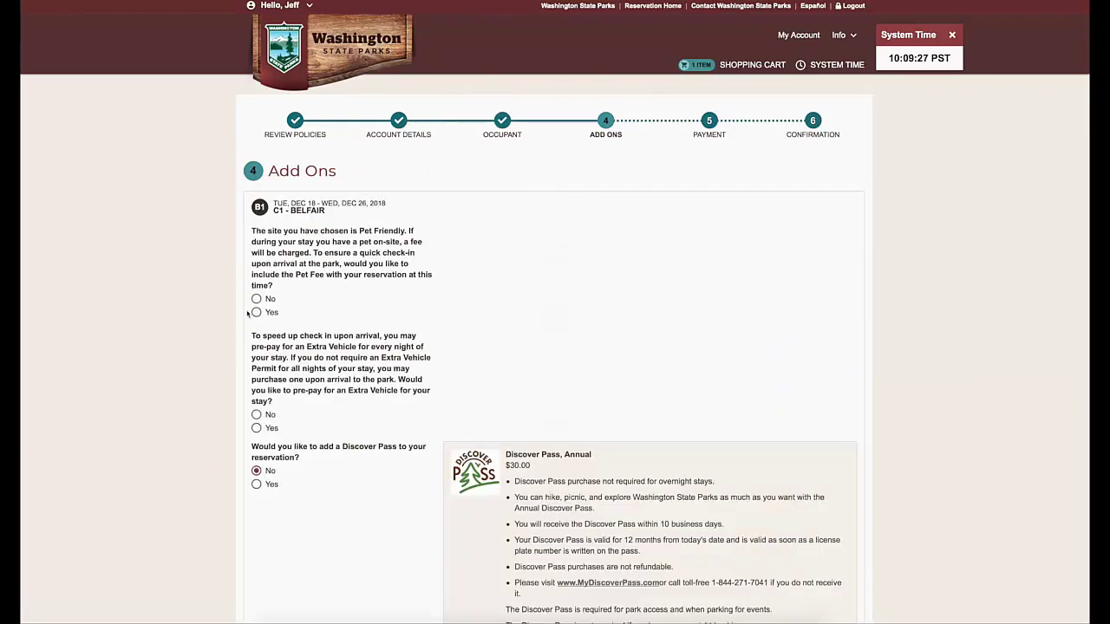
Decline pet and extra-vehicle fees and add a Discover Pass
left_click(256, 299)
left_click(255, 415)
left_click(255, 484)
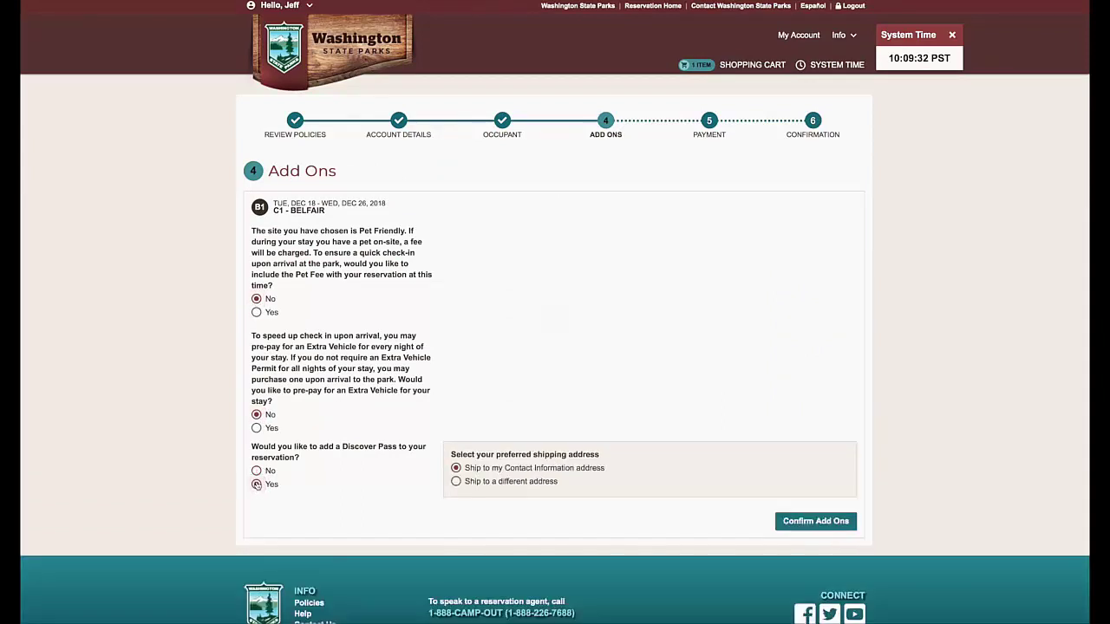
left_click(815, 520)
Begin typing the credit card number into the Card # field
left_click(375, 204)
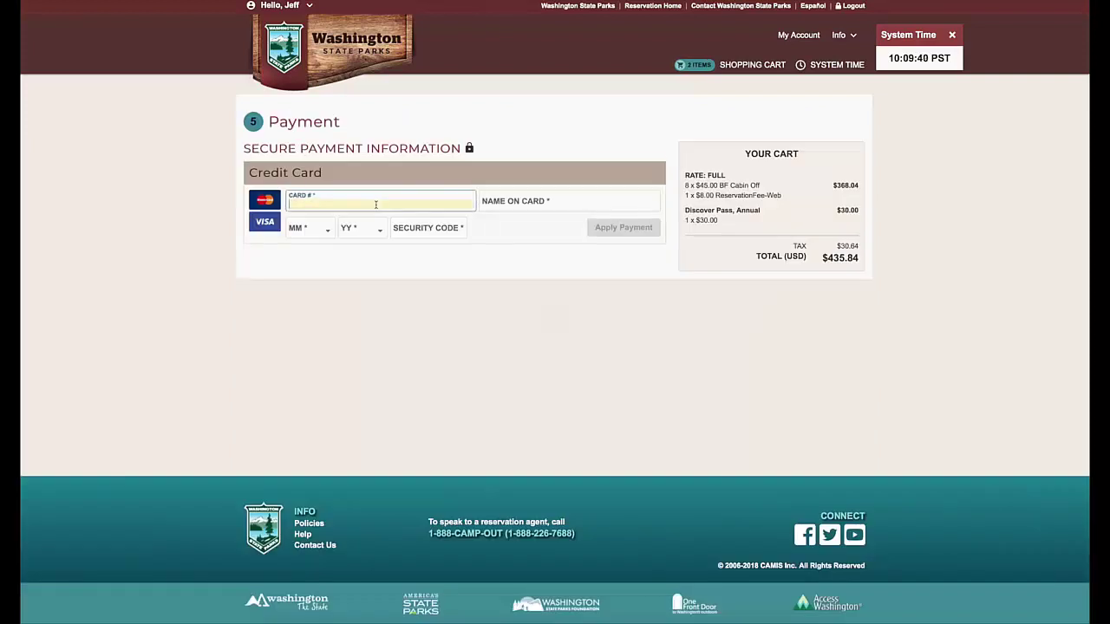
type("1111-1111")
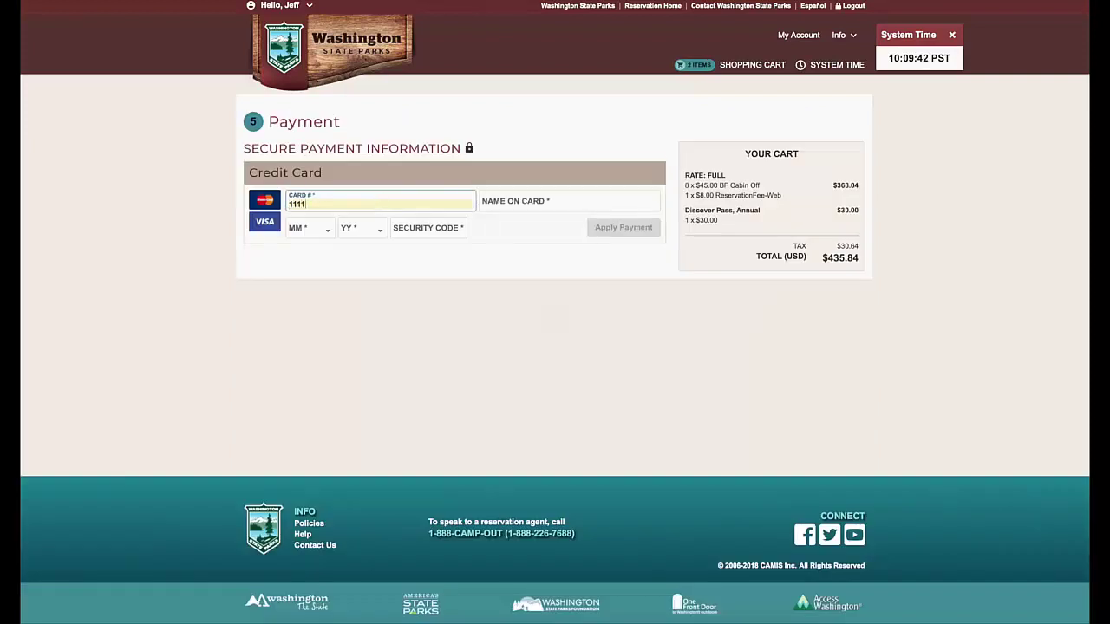